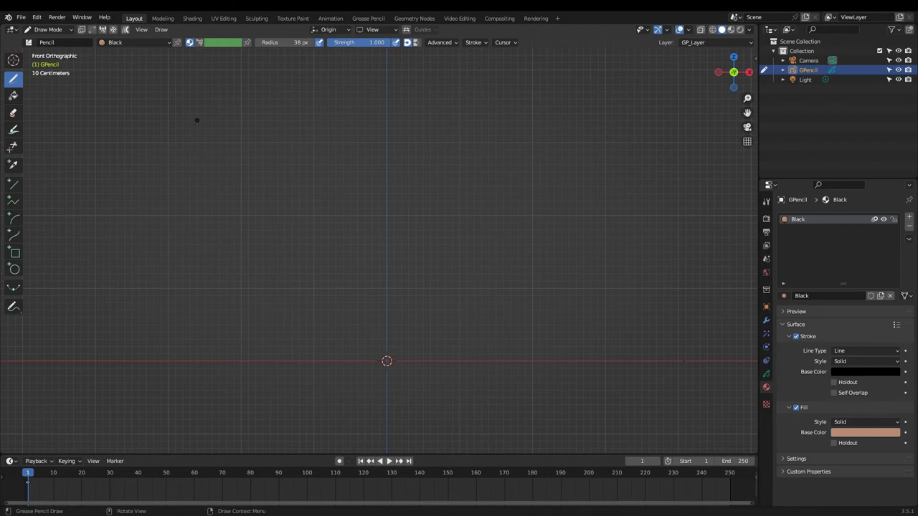
- Draw the rough wall shape with the Pencil and rename its Black material to FRONT_Wall
{"action": "mouse_move", "coordinate": [237, 120]}
{"action": "left_mouse_down"}
{"action": "mouse_move", "coordinate": [484, 138]}
{"action": "mouse_move", "coordinate": [467, 240]}
{"action": "mouse_move", "coordinate": [492, 317]}
{"action": "mouse_move", "coordinate": [387, 352]}
{"action": "mouse_move", "coordinate": [177, 346]}
{"action": "mouse_move", "coordinate": [147, 290]}
{"action": "mouse_move", "coordinate": [173, 215]}
{"action": "mouse_move", "coordinate": [154, 147]}
{"action": "mouse_move", "coordinate": [192, 120]}
{"action": "mouse_move", "coordinate": [209, 122]}
{"action": "left_mouse_up"}
{"action": "double_click", "coordinate": [797, 219]}
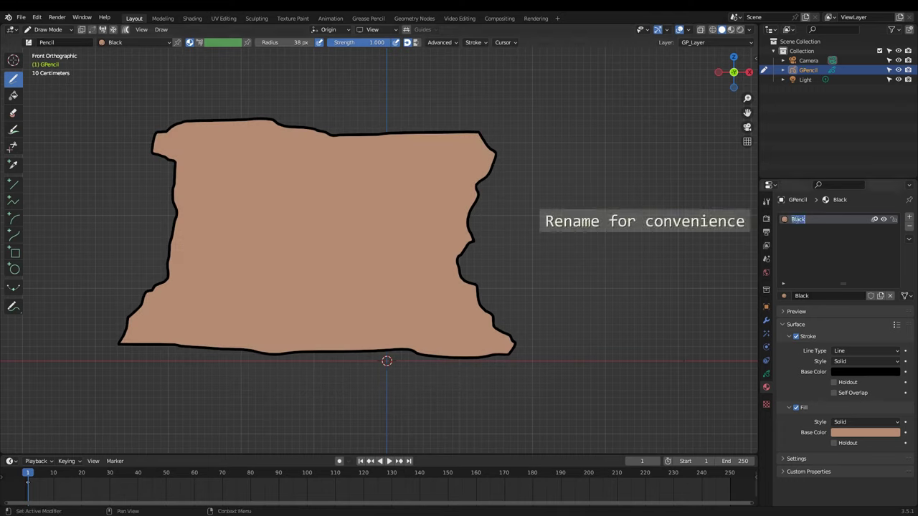
{"action": "type", "text": "FRONT_Wall"}
{"action": "key", "text": "Return"}
{"action": "middle_click_drag", "start_coordinate": [556, 304], "coordinate": [600, 301], "text": "shift"}
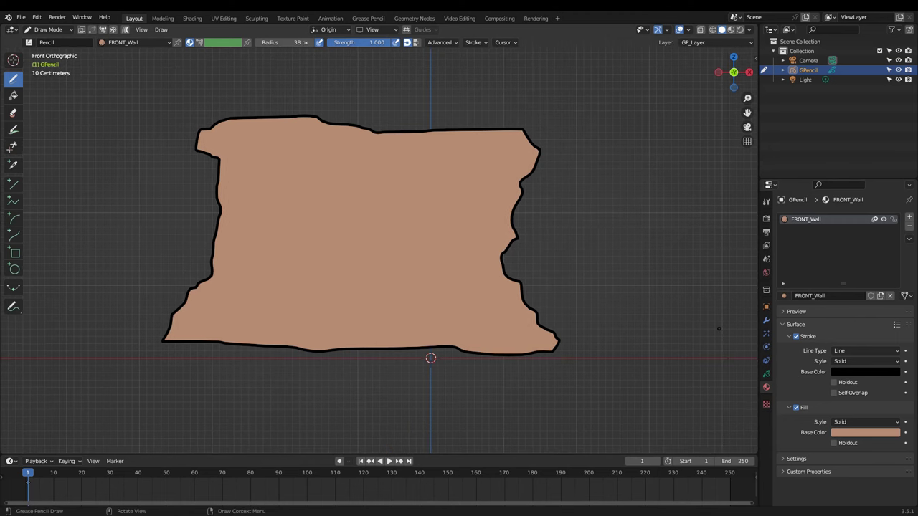
- Add a new material slot with a new material named Holdout
{"action": "left_click", "coordinate": [909, 219]}
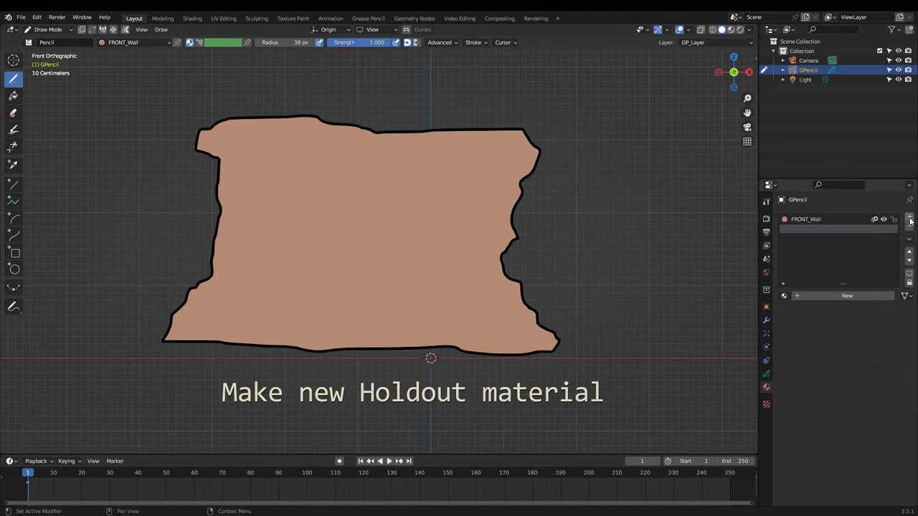
{"action": "left_click", "coordinate": [850, 296]}
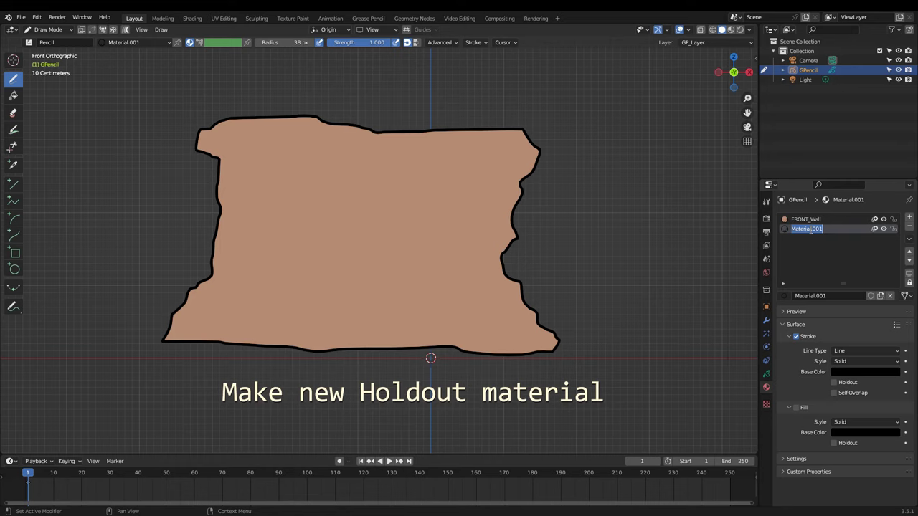
{"action": "type", "text": "Holdout"}
{"action": "key", "text": "Return"}
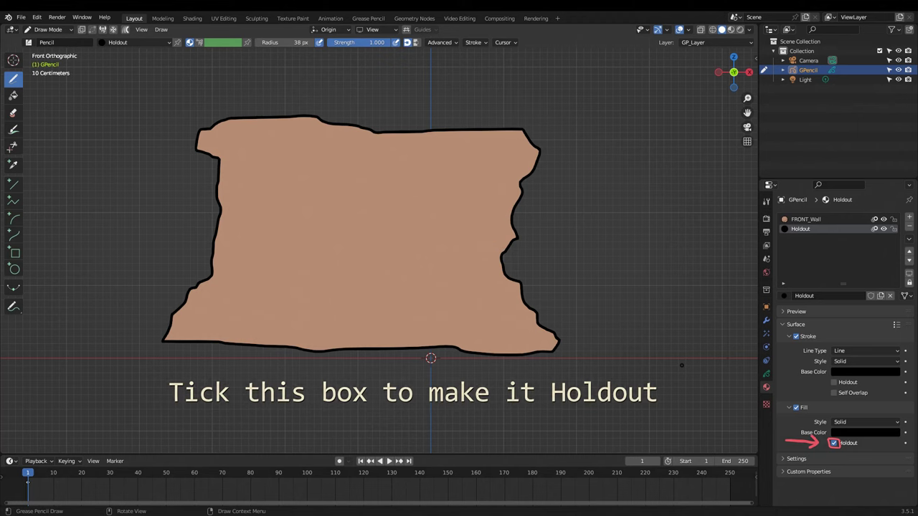
- In Object Data Properties, rename GP_Layer to FRONT_Wall and add a Holdout layer above it
{"action": "left_click", "coordinate": [766, 374]}
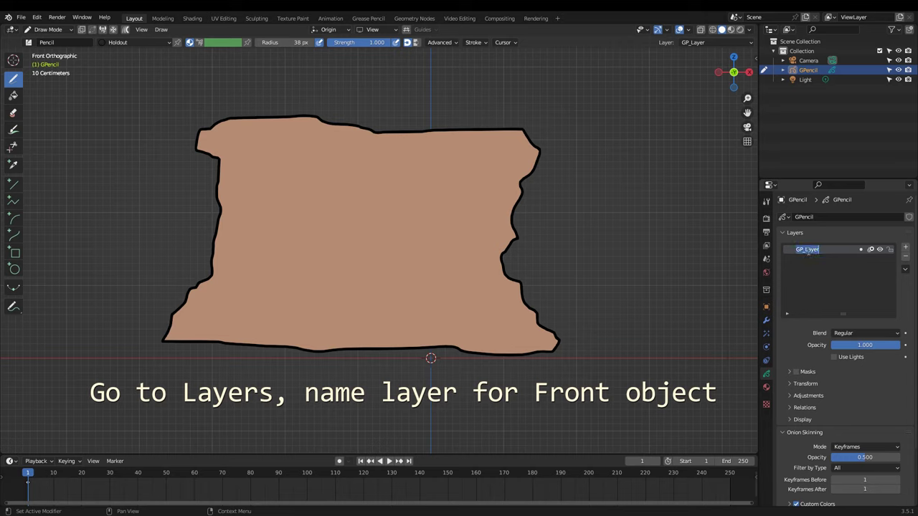
{"action": "type", "text": "FRON"}
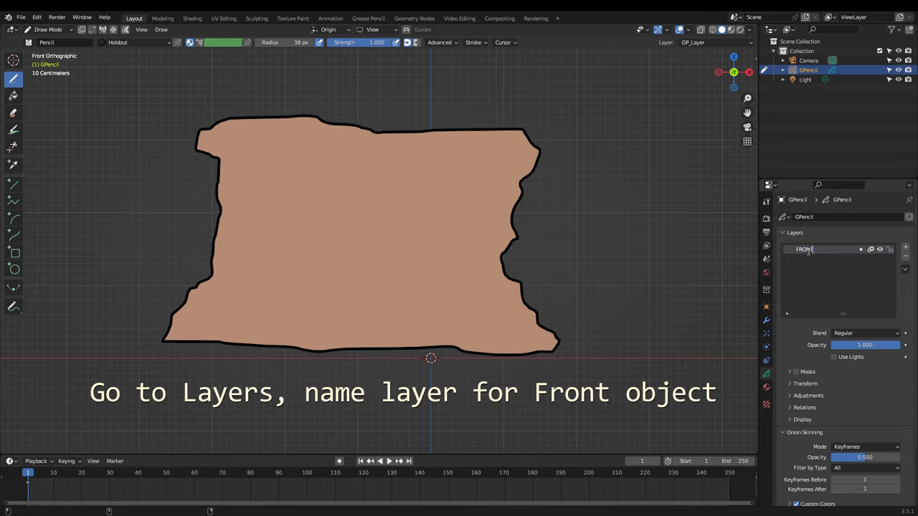
{"action": "type", "text": "T_Wall"}
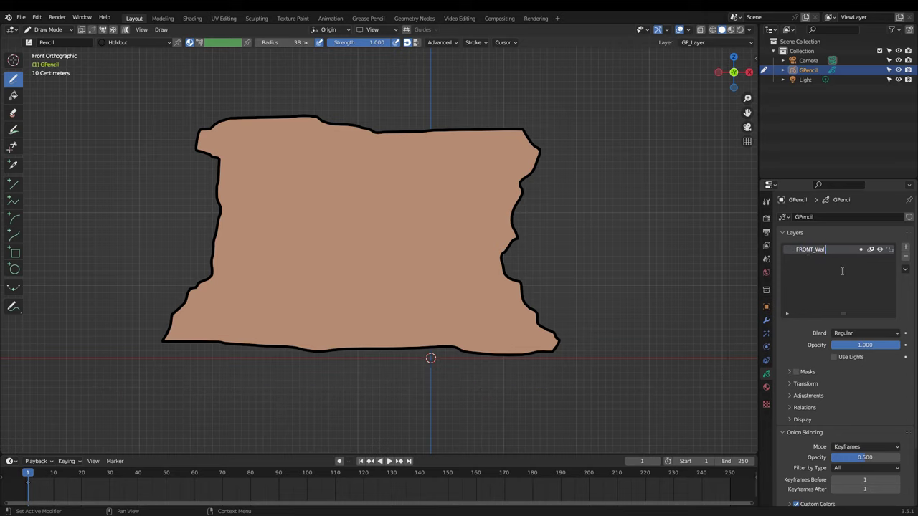
{"action": "left_click", "coordinate": [905, 246]}
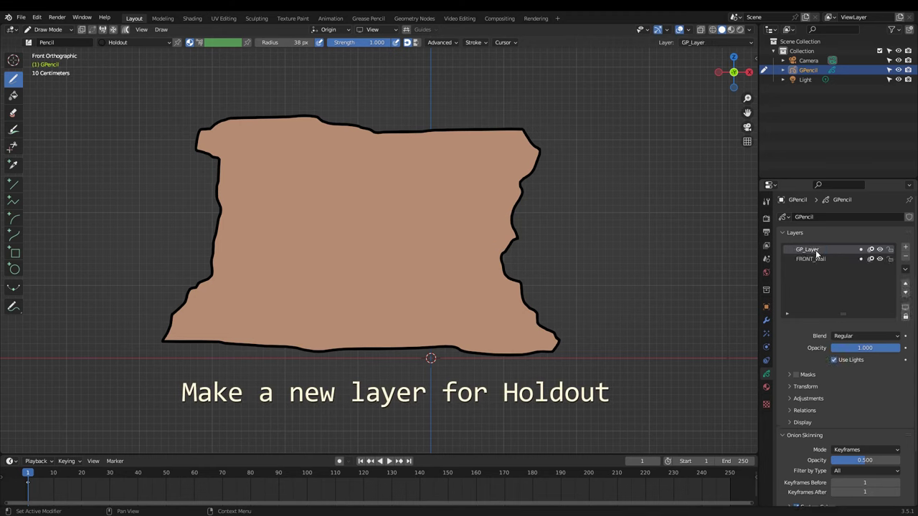
{"action": "type", "text": "Holdout"}
- With the Holdout material active, draw eight irregular holes across the upper, middle and lower wall
{"action": "left_click", "coordinate": [766, 387]}
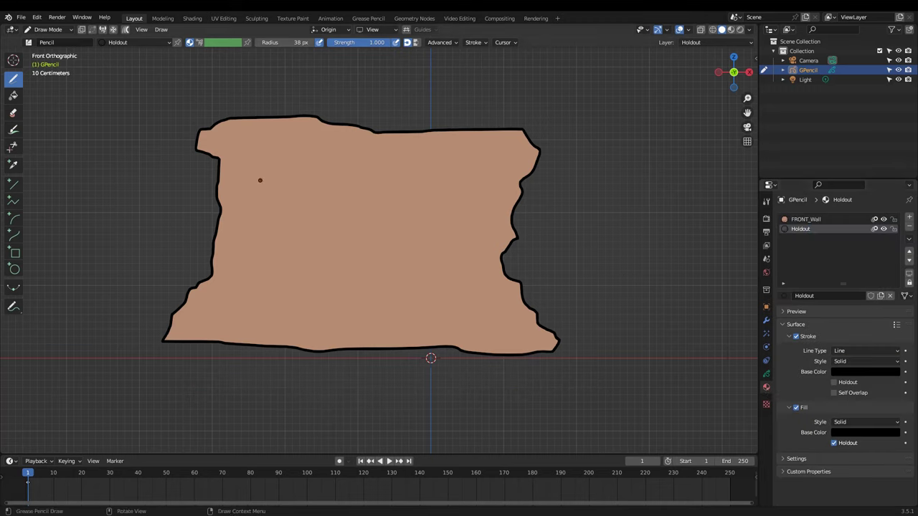
{"action": "mouse_move", "coordinate": [286, 154]}
{"action": "left_mouse_down"}
{"action": "mouse_move", "coordinate": [313, 173]}
{"action": "mouse_move", "coordinate": [271, 192]}
{"action": "mouse_move", "coordinate": [259, 179]}
{"action": "left_mouse_up"}
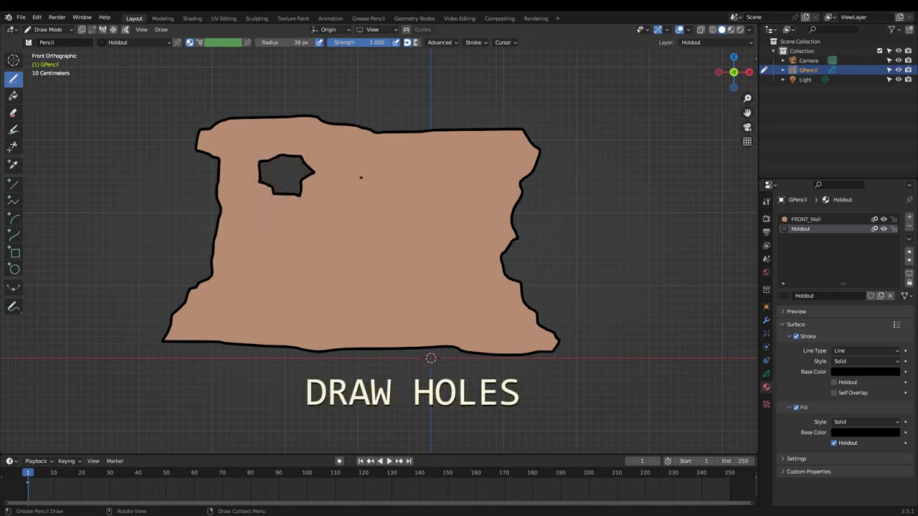
{"action": "left_click_drag", "start_coordinate": [360, 177], "coordinate": [359, 180]}
{"action": "left_click_drag", "start_coordinate": [444, 186], "coordinate": [449, 172]}
{"action": "mouse_move", "coordinate": [247, 249]}
{"action": "left_mouse_down"}
{"action": "mouse_move", "coordinate": [294, 287]}
{"action": "mouse_move", "coordinate": [244, 253]}
{"action": "left_mouse_up"}
{"action": "mouse_move", "coordinate": [331, 288]}
{"action": "left_mouse_down"}
{"action": "mouse_move", "coordinate": [369, 332]}
{"action": "mouse_move", "coordinate": [331, 290]}
{"action": "left_mouse_up"}
{"action": "mouse_move", "coordinate": [370, 244]}
{"action": "left_mouse_down"}
{"action": "mouse_move", "coordinate": [423, 255]}
{"action": "mouse_move", "coordinate": [372, 245]}
{"action": "left_mouse_up"}
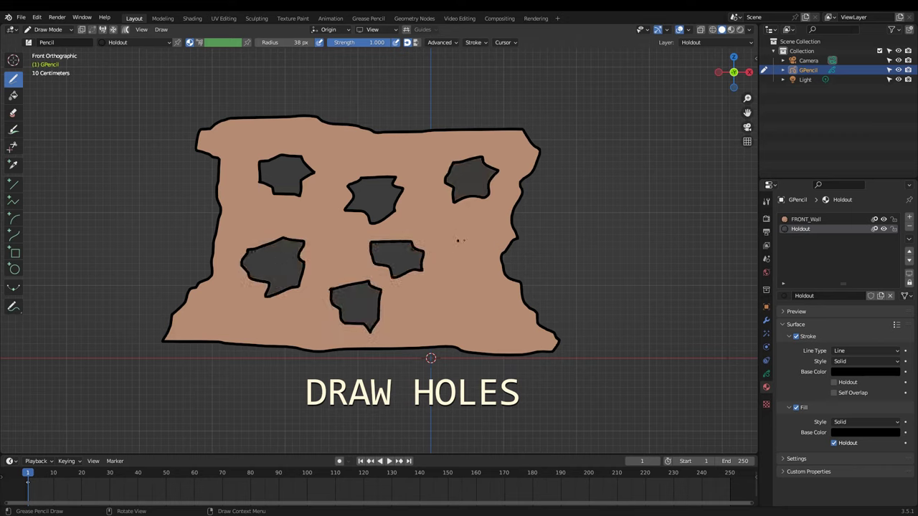
{"action": "left_click_drag", "start_coordinate": [459, 240], "coordinate": [435, 244]}
{"action": "mouse_move", "coordinate": [439, 300]}
{"action": "left_mouse_down"}
{"action": "mouse_move", "coordinate": [462, 322]}
{"action": "mouse_move", "coordinate": [430, 302]}
{"action": "left_mouse_up"}
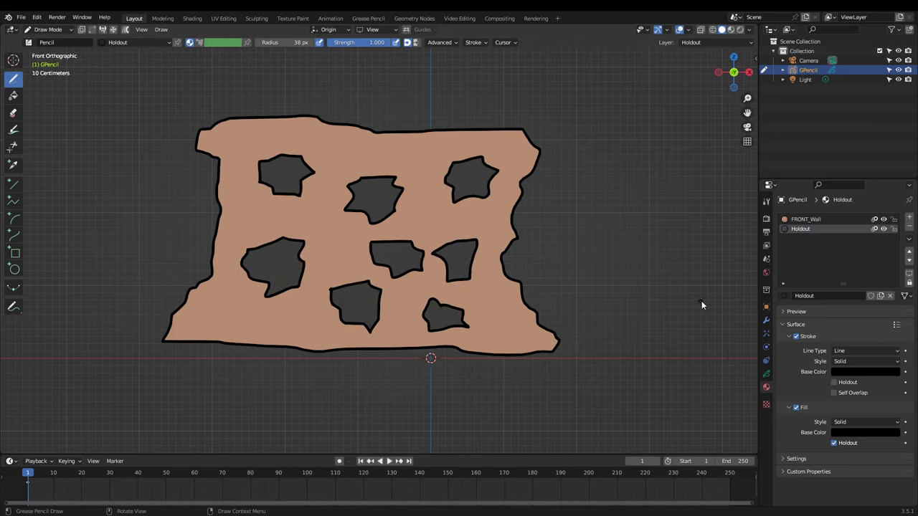
- Add a new material slot holding a material named BACK_Objects
{"action": "left_click", "coordinate": [909, 216]}
{"action": "left_click", "coordinate": [831, 296]}
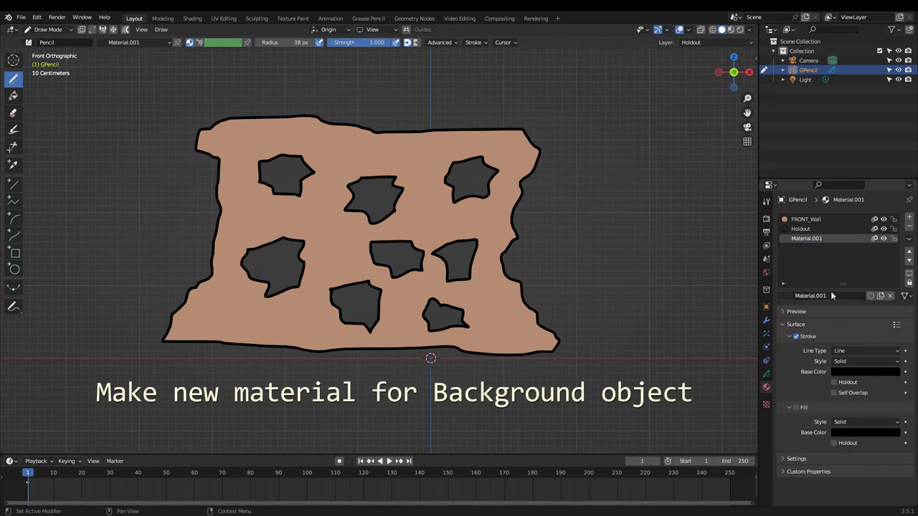
{"action": "double_click", "coordinate": [809, 238]}
{"action": "type", "text": "BACK"}
{"action": "type", "text": "_G"}
{"action": "key", "text": "Return"}
- Enable fill on BACK_Objects with a light grey-blue base colour
{"action": "left_click", "coordinate": [796, 407]}
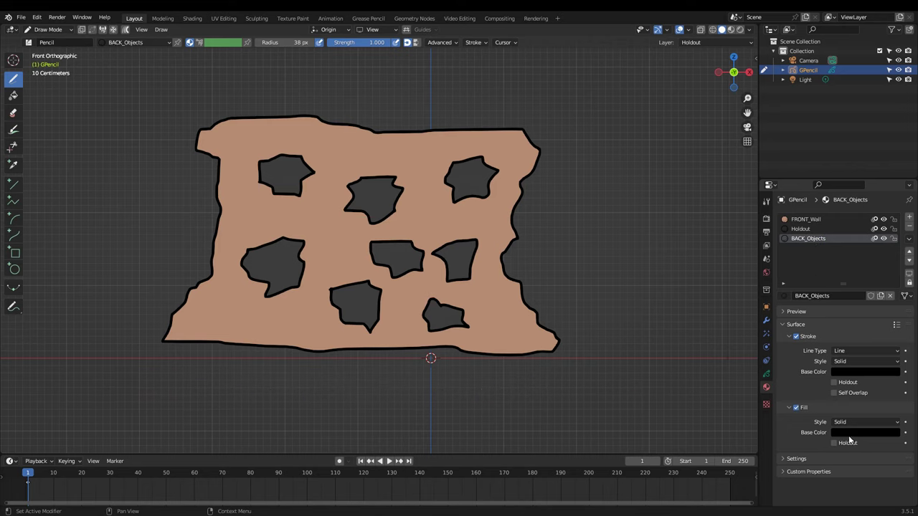
{"action": "left_click", "coordinate": [866, 432]}
{"action": "left_click_drag", "start_coordinate": [850, 331], "coordinate": [854, 326]}
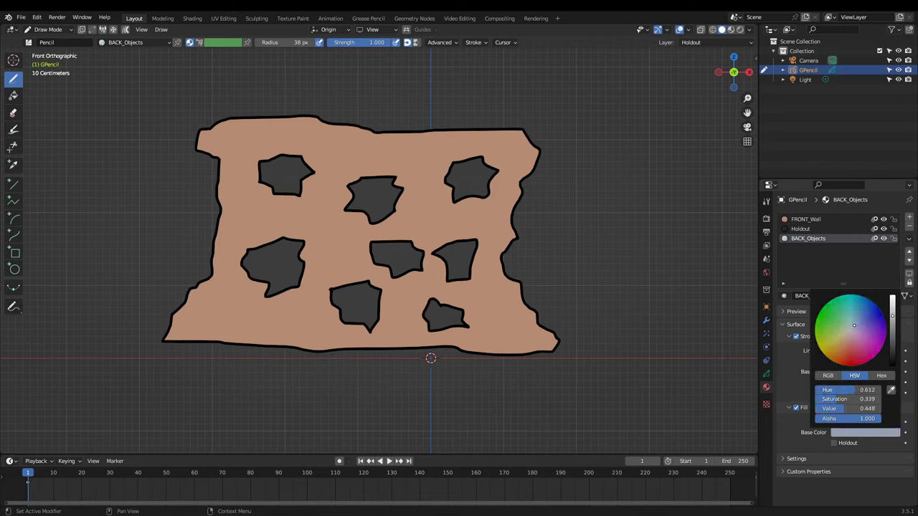
{"action": "left_click", "coordinate": [766, 374]}
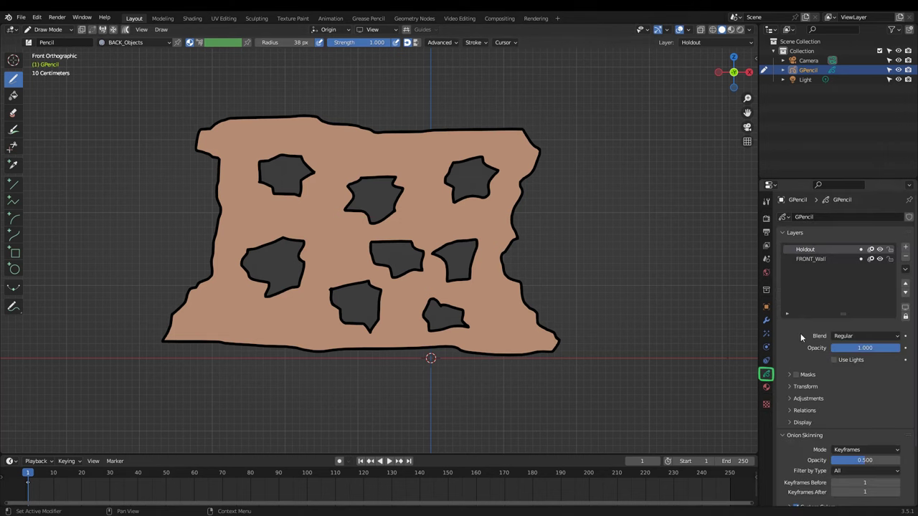
- Add a new layer above Holdout and name it BACK_Objects
{"action": "left_click", "coordinate": [905, 248]}
{"action": "double_click", "coordinate": [819, 248]}
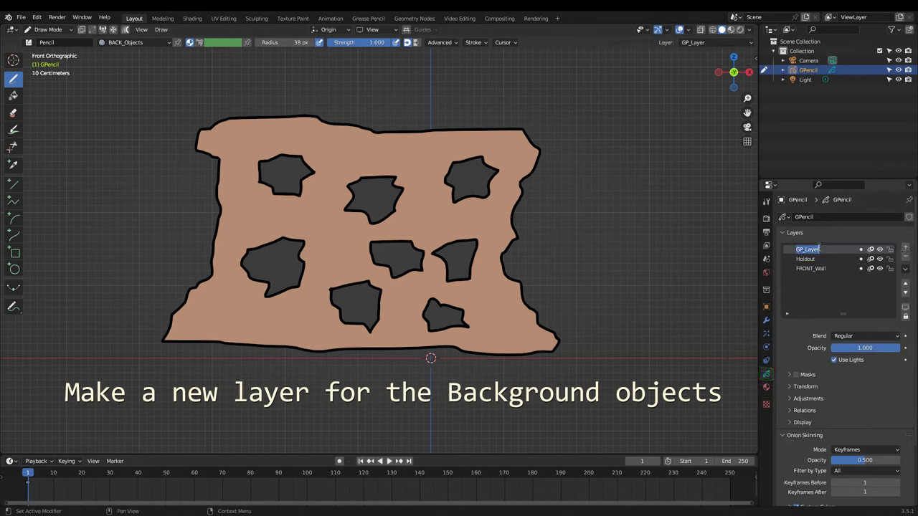
{"action": "type", "text": "BACK"}
{"action": "type", "text": "_Objects"}
{"action": "key", "text": "Return"}
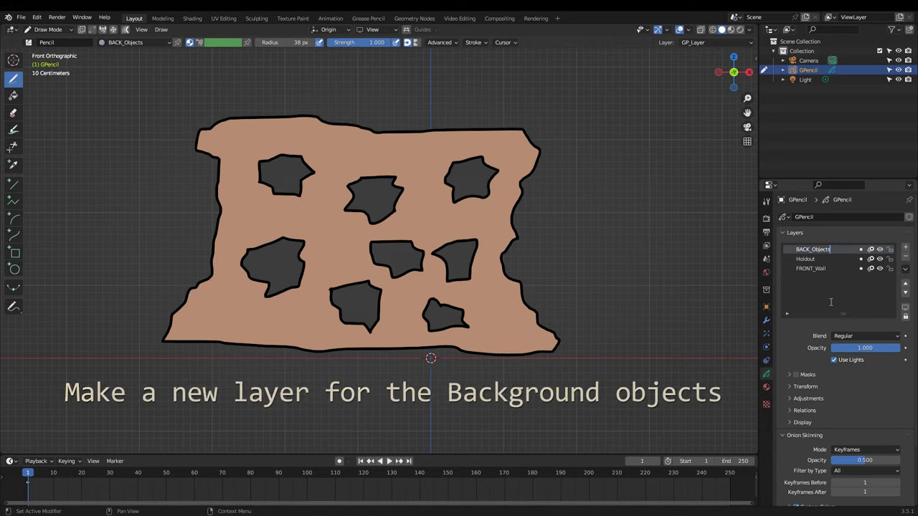
- Draw two grey-blue figures over the wall, one on the right and one on the left
{"action": "mouse_move", "coordinate": [450, 191]}
{"action": "left_mouse_down"}
{"action": "mouse_move", "coordinate": [491, 247]}
{"action": "mouse_move", "coordinate": [439, 214]}
{"action": "mouse_move", "coordinate": [448, 192]}
{"action": "left_mouse_up"}
{"action": "mouse_move", "coordinate": [315, 175]}
{"action": "left_mouse_down"}
{"action": "mouse_move", "coordinate": [329, 216]}
{"action": "mouse_move", "coordinate": [297, 304]}
{"action": "mouse_move", "coordinate": [282, 287]}
{"action": "left_mouse_up"}
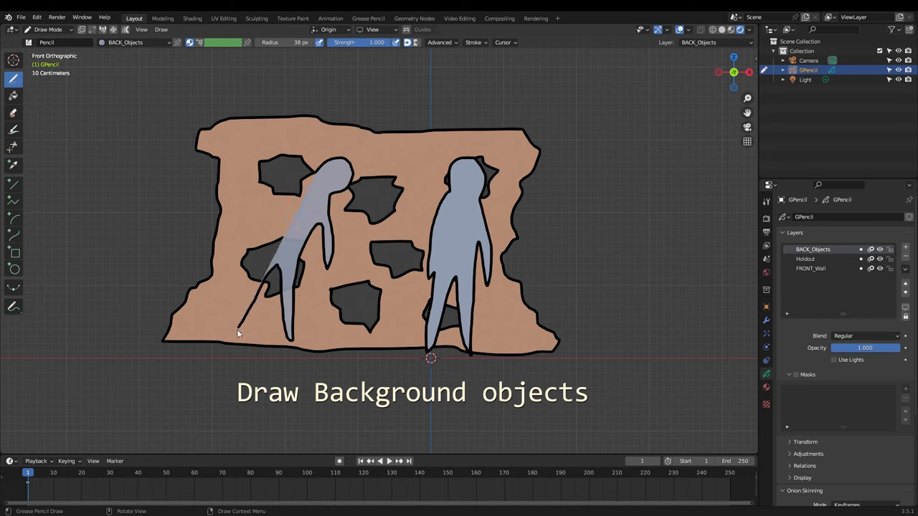
{"action": "left_click_drag", "start_coordinate": [237, 333], "coordinate": [263, 244]}
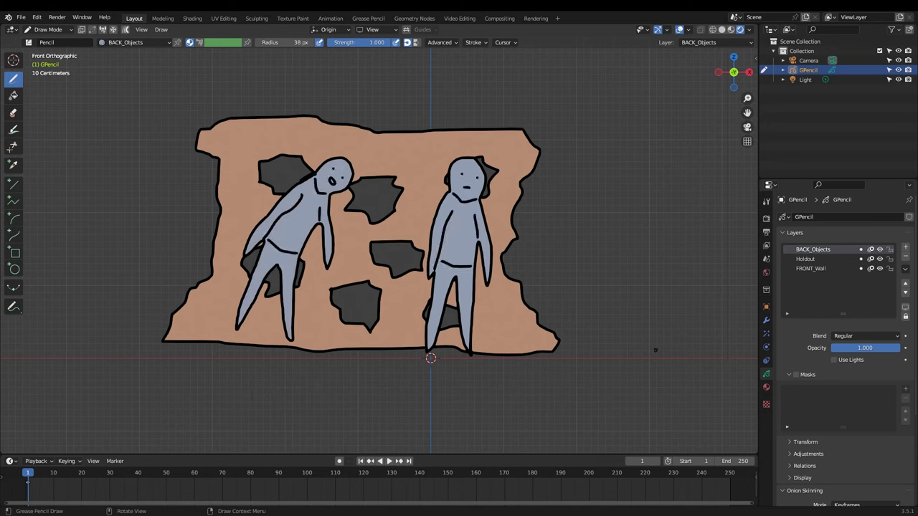
- Turn on masking for BACK_Objects using the FRONT_Wall and Holdout layers as masks
{"action": "left_click", "coordinate": [796, 375]}
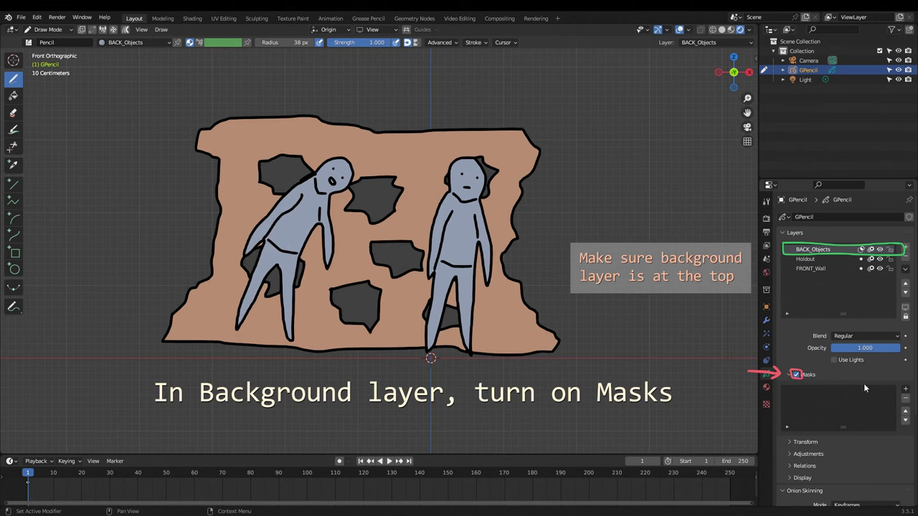
{"action": "left_click", "coordinate": [905, 388]}
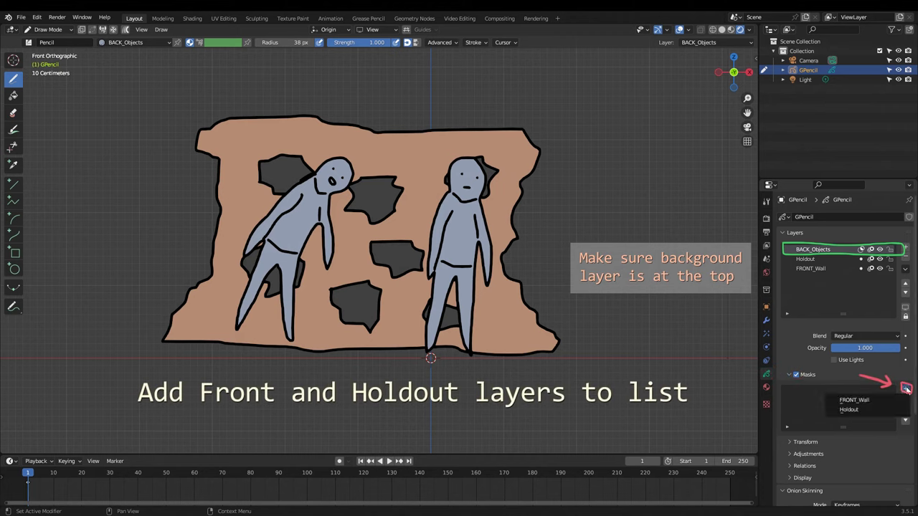
{"action": "left_click", "coordinate": [864, 400]}
{"action": "left_click", "coordinate": [905, 388]}
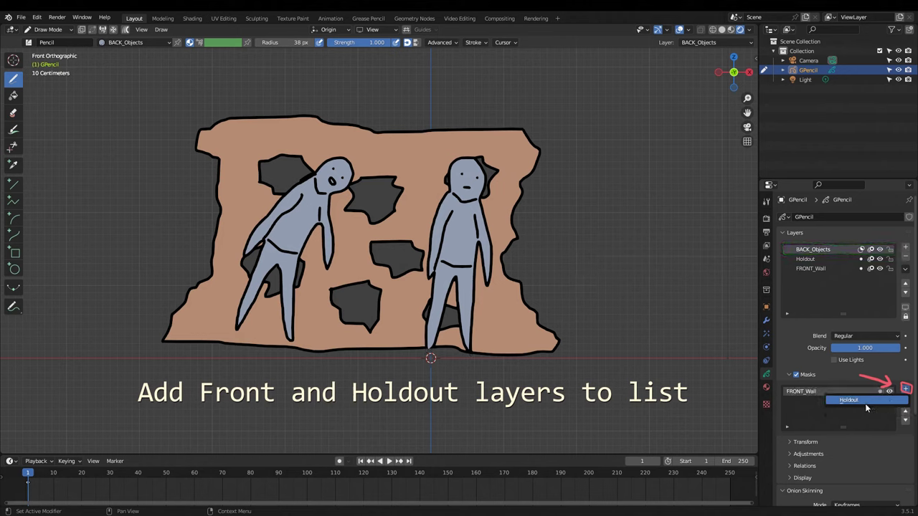
{"action": "left_click", "coordinate": [876, 401]}
- Invert both masks so figures show only through the holes, and lock the Holdout layer
{"action": "left_click", "coordinate": [879, 401]}
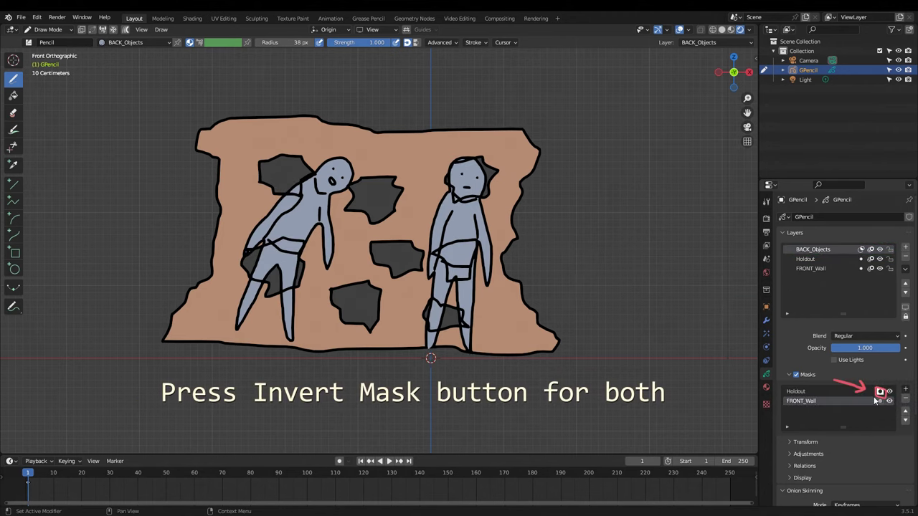
{"action": "left_click", "coordinate": [880, 402]}
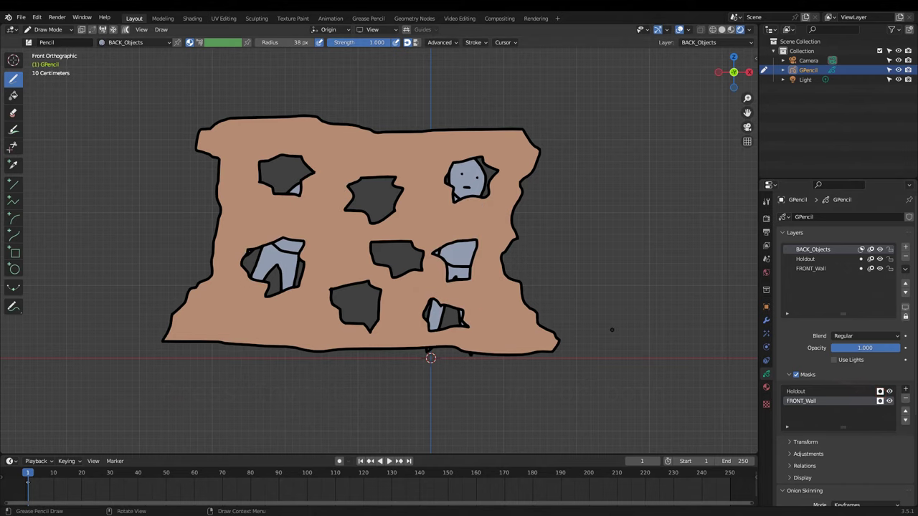
{"action": "middle_click_drag", "start_coordinate": [612, 330], "coordinate": [621, 348]}
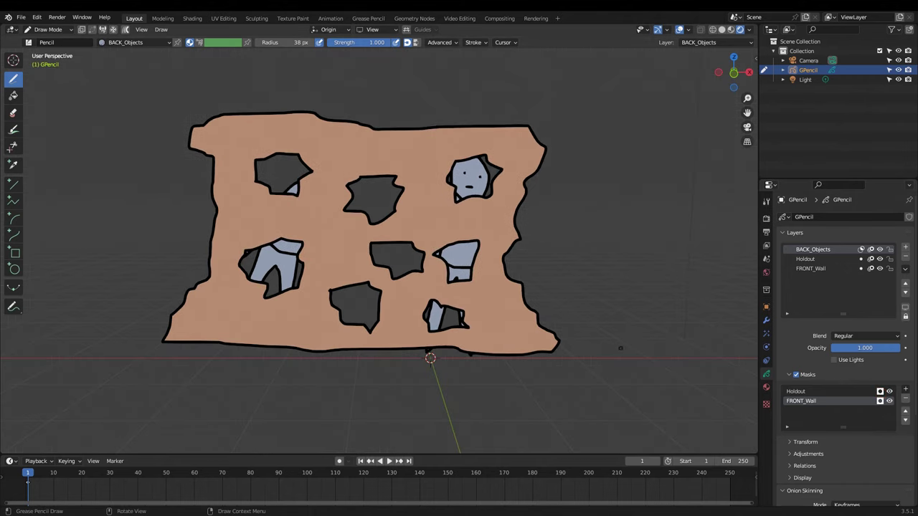
{"action": "left_click", "coordinate": [890, 259]}
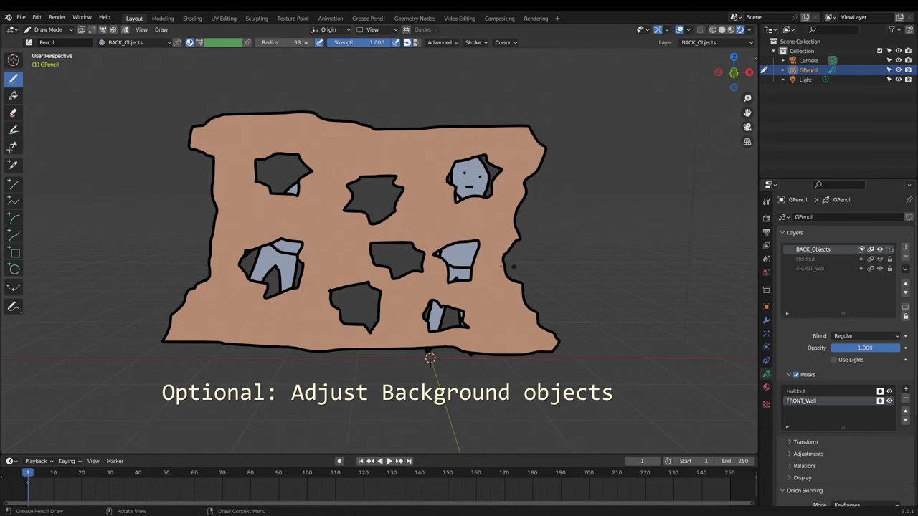
- In Edit Mode, move all figure strokes back along the depth axis behind the wall
{"action": "key", "text": "Tab"}
{"action": "middle_click_drag", "start_coordinate": [431, 251], "coordinate": [483, 265]}
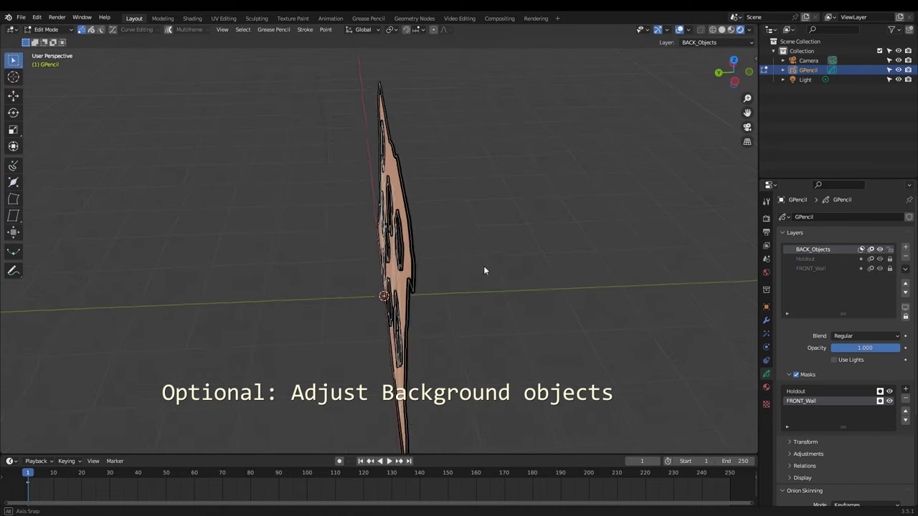
{"action": "key", "text": "a"}
{"action": "key", "text": "g"}
{"action": "left_click", "coordinate": [356, 257]}
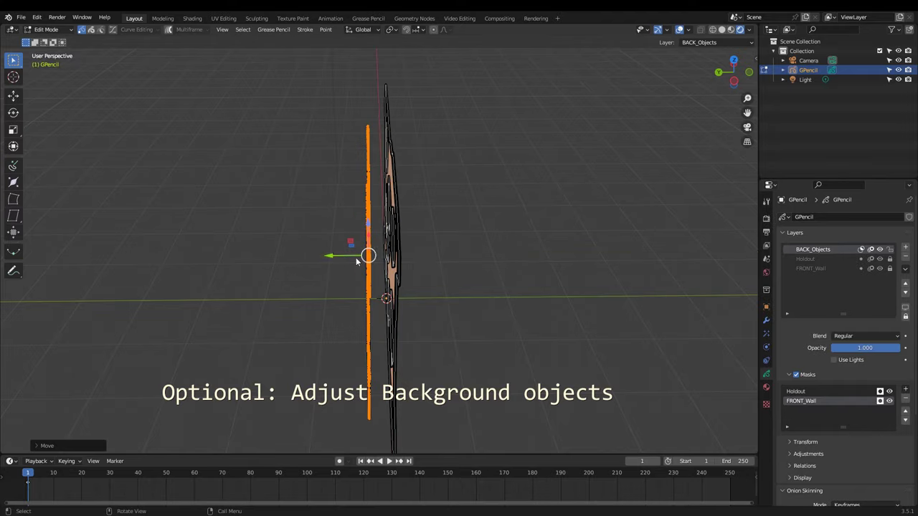
{"action": "middle_click_drag", "start_coordinate": [356, 258], "coordinate": [401, 247]}
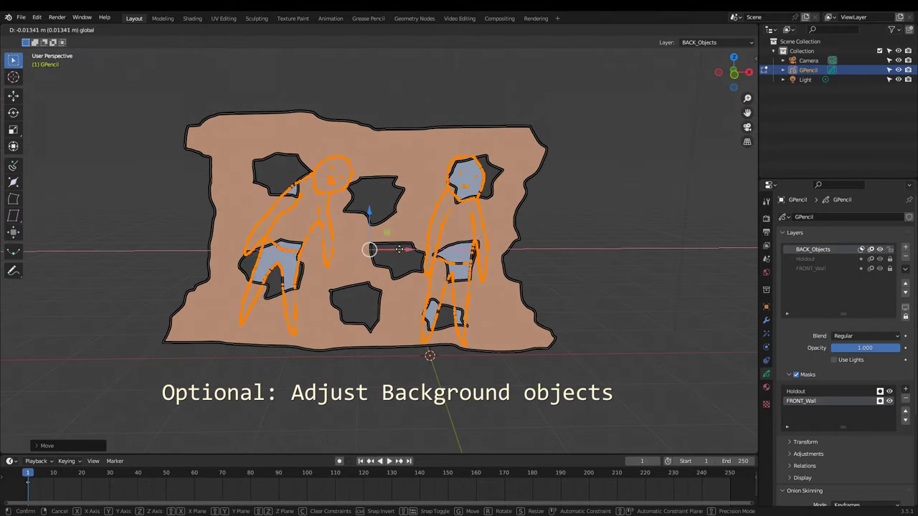
{"action": "key", "text": "g"}
{"action": "left_click", "coordinate": [561, 267]}
{"action": "mouse_move", "coordinate": [560, 267]}
{"action": "middle_mouse_down"}
{"action": "mouse_move", "coordinate": [575, 289]}
{"action": "mouse_move", "coordinate": [621, 268]}
{"action": "middle_mouse_up"}
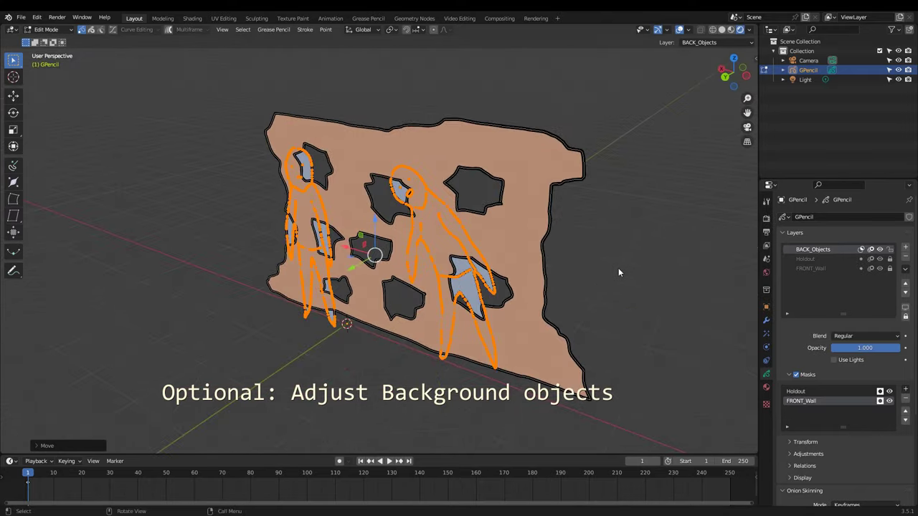
- Box-select the left figure and reposition it so its face shows through the upper middle hole
{"action": "left_click_drag", "start_coordinate": [373, 158], "coordinate": [459, 333]}
{"action": "mouse_move", "coordinate": [459, 333]}
{"action": "middle_mouse_down"}
{"action": "mouse_move", "coordinate": [519, 300]}
{"action": "mouse_move", "coordinate": [397, 281]}
{"action": "middle_mouse_up"}
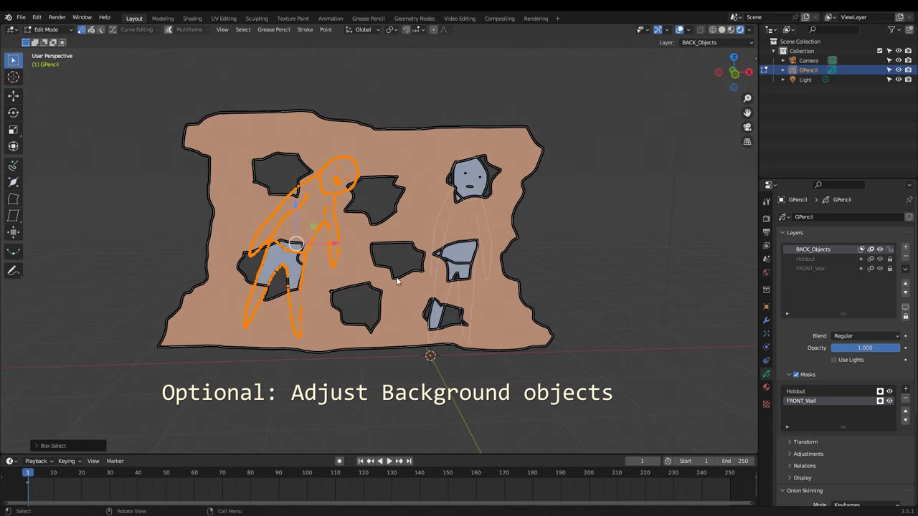
{"action": "key", "text": "g"}
{"action": "left_click", "coordinate": [326, 257]}
{"action": "key", "text": "g"}
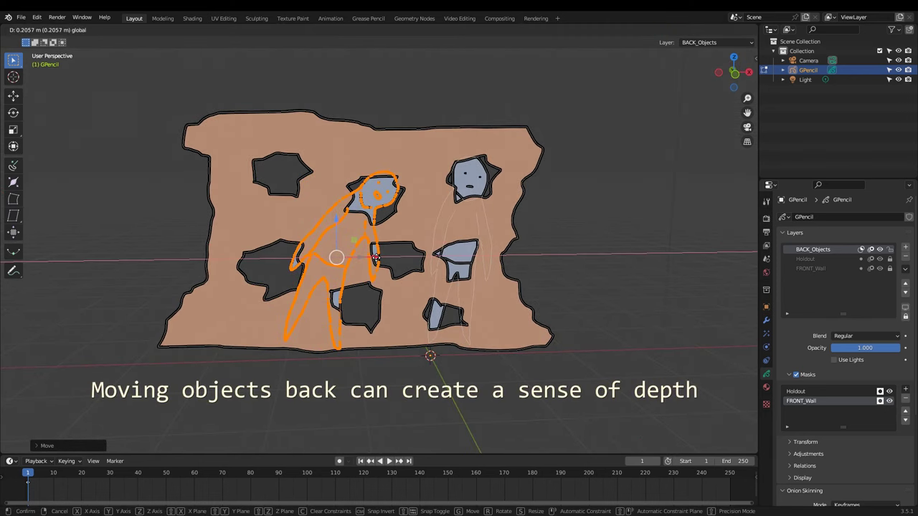
{"action": "left_click", "coordinate": [376, 258]}
{"action": "key", "text": "ctrl+Tab"}
{"action": "mouse_move", "coordinate": [574, 287]}
{"action": "middle_mouse_down"}
{"action": "mouse_move", "coordinate": [614, 295]}
{"action": "mouse_move", "coordinate": [531, 299]}
{"action": "mouse_move", "coordinate": [629, 295]}
{"action": "middle_mouse_up"}
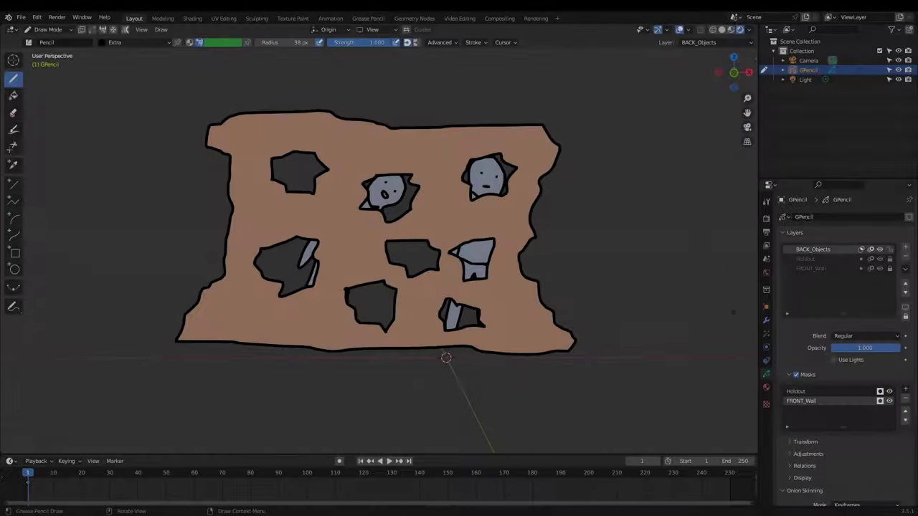
- Add a grass layer with green tufts along the wall's base, then add a trees layer
{"action": "left_click", "coordinate": [905, 247]}
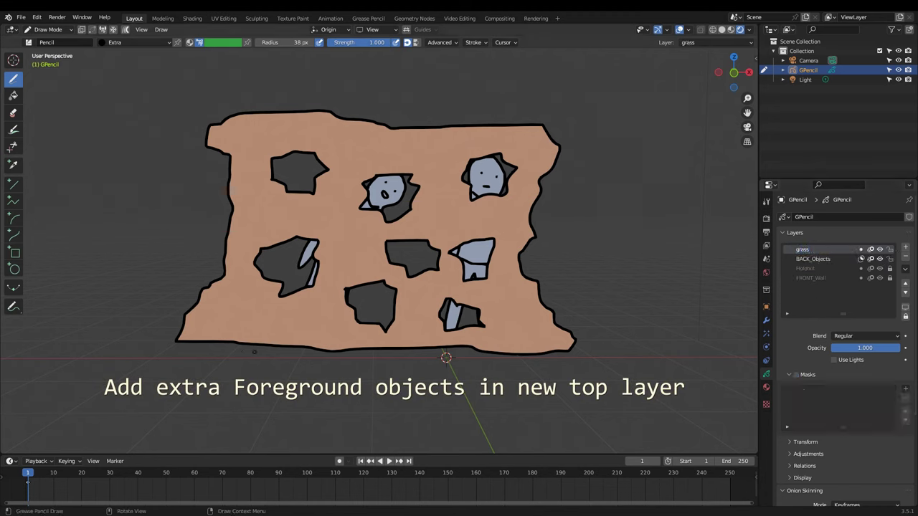
{"action": "mouse_move", "coordinate": [179, 351]}
{"action": "left_mouse_down"}
{"action": "mouse_move", "coordinate": [276, 353]}
{"action": "mouse_move", "coordinate": [479, 329]}
{"action": "mouse_move", "coordinate": [529, 352]}
{"action": "mouse_move", "coordinate": [624, 359]}
{"action": "left_mouse_up"}
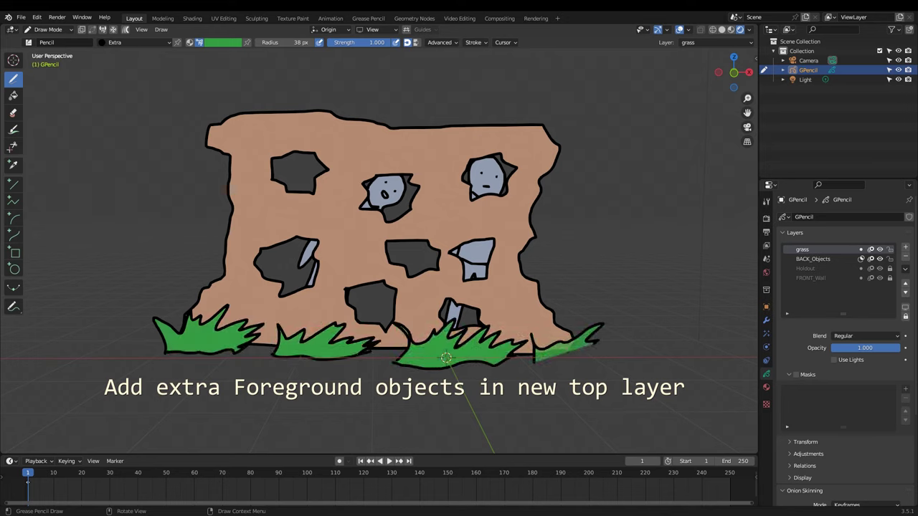
{"action": "scroll", "coordinate": [387, 243], "scroll_direction": "down", "scroll_amount": 2}
{"action": "left_click", "coordinate": [904, 248]}
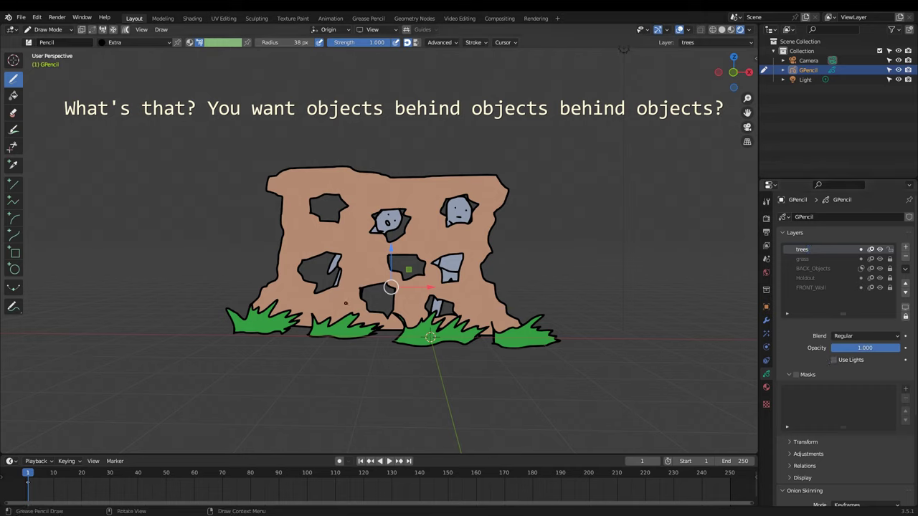
- Draw a left tree with its trunk reaching the ground and a second tree on the right
{"action": "mouse_move", "coordinate": [308, 281]}
{"action": "left_mouse_down"}
{"action": "mouse_move", "coordinate": [275, 172]}
{"action": "mouse_move", "coordinate": [372, 138]}
{"action": "mouse_move", "coordinate": [314, 287]}
{"action": "left_mouse_up"}
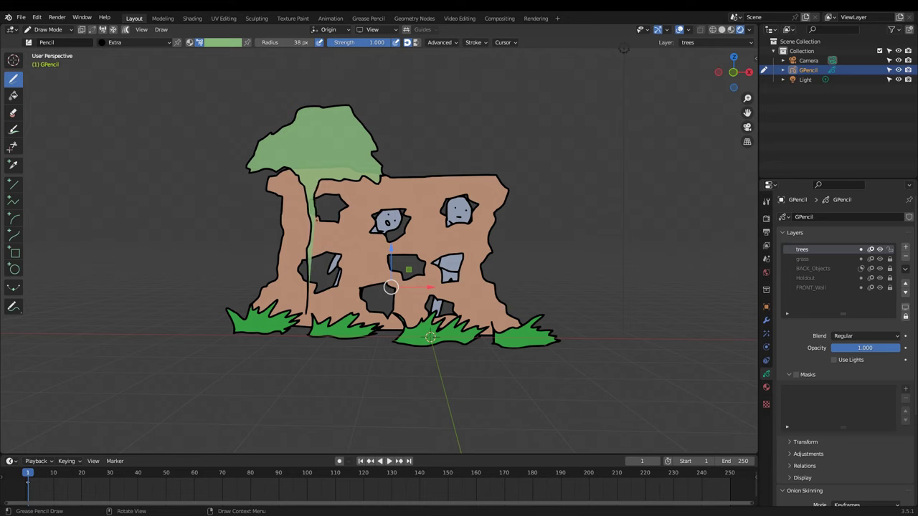
{"action": "left_click_drag", "start_coordinate": [311, 283], "coordinate": [316, 319]}
{"action": "mouse_move", "coordinate": [424, 316]}
{"action": "left_mouse_down"}
{"action": "mouse_move", "coordinate": [445, 301]}
{"action": "mouse_move", "coordinate": [415, 325]}
{"action": "left_mouse_up"}
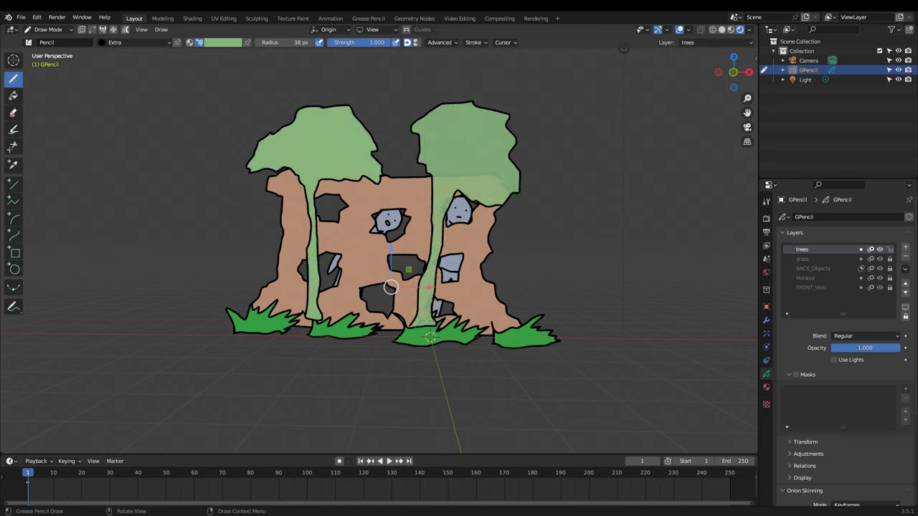
- Move the trees layer two places down, beneath BACK_Objects, and enable its masks
{"action": "left_click", "coordinate": [904, 295]}
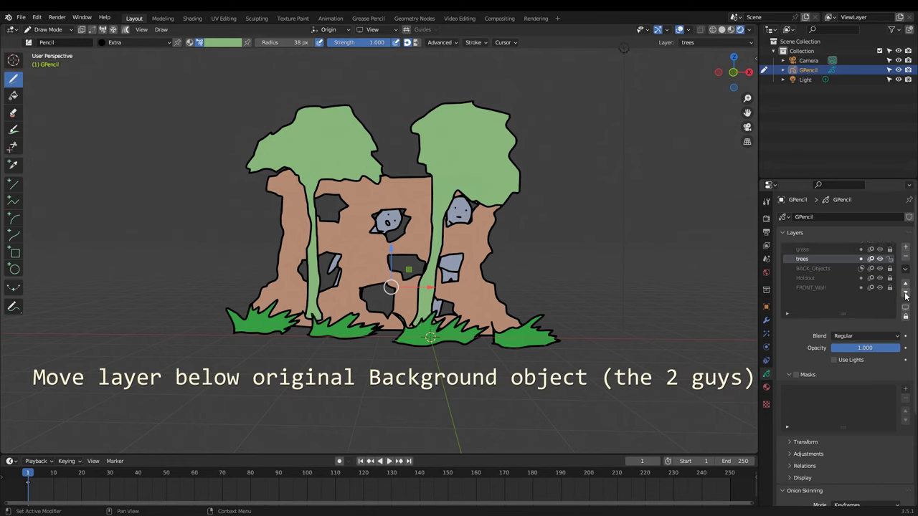
{"action": "left_click", "coordinate": [905, 295]}
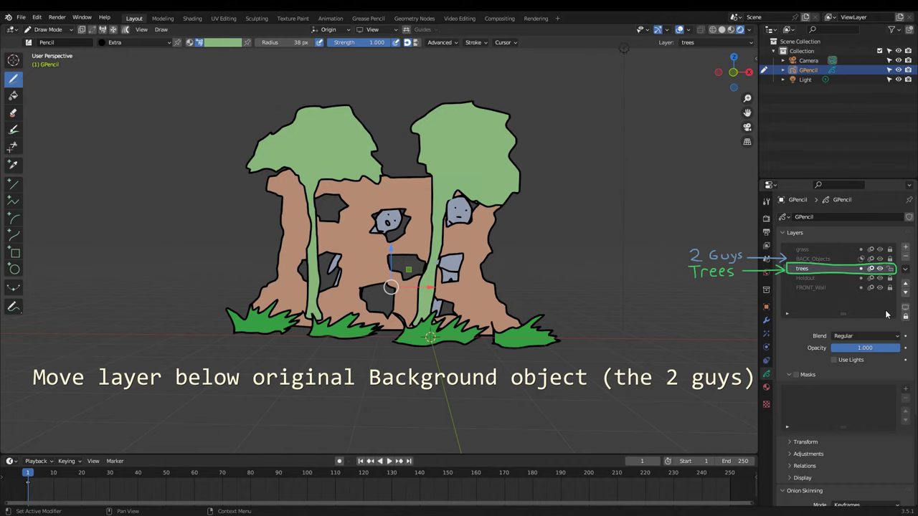
{"action": "left_click", "coordinate": [796, 375]}
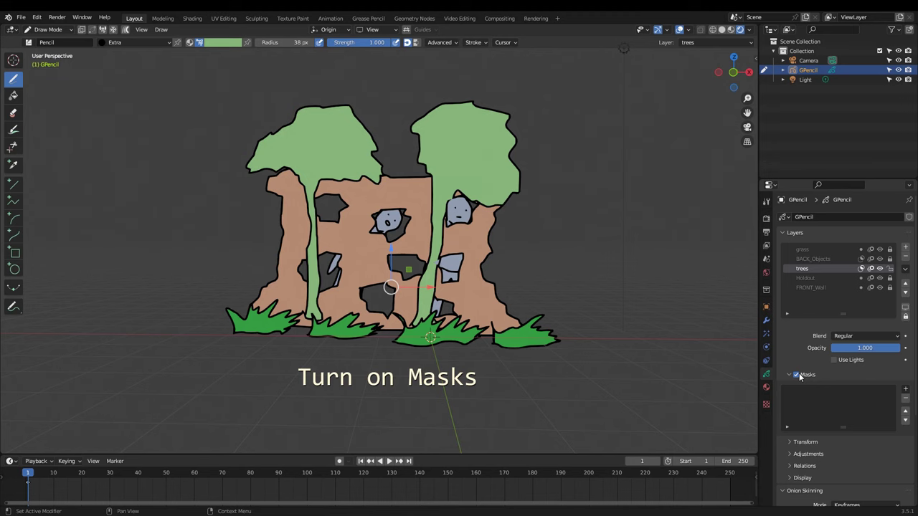
- Add FRONT_Wall and Holdout as masks for the trees layer and invert the FRONT_Wall mask
{"action": "left_click", "coordinate": [904, 388]}
{"action": "left_click", "coordinate": [889, 399]}
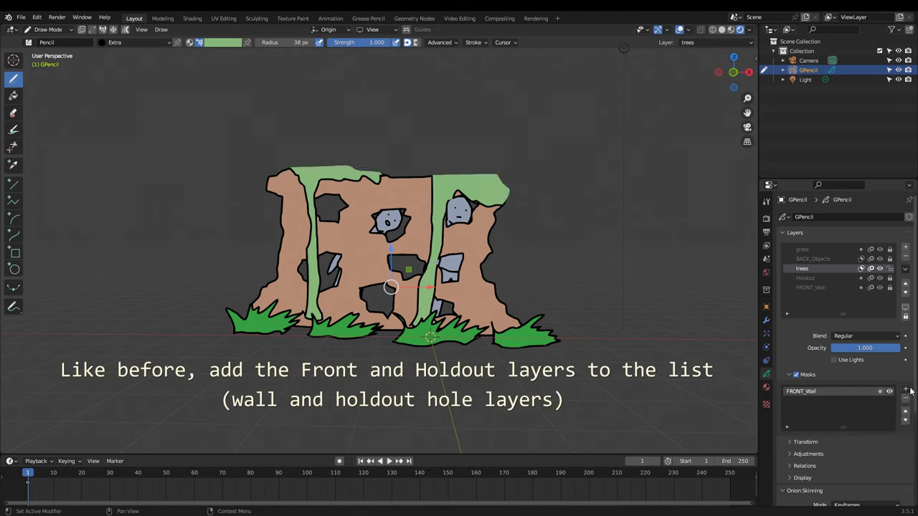
{"action": "left_click", "coordinate": [905, 389]}
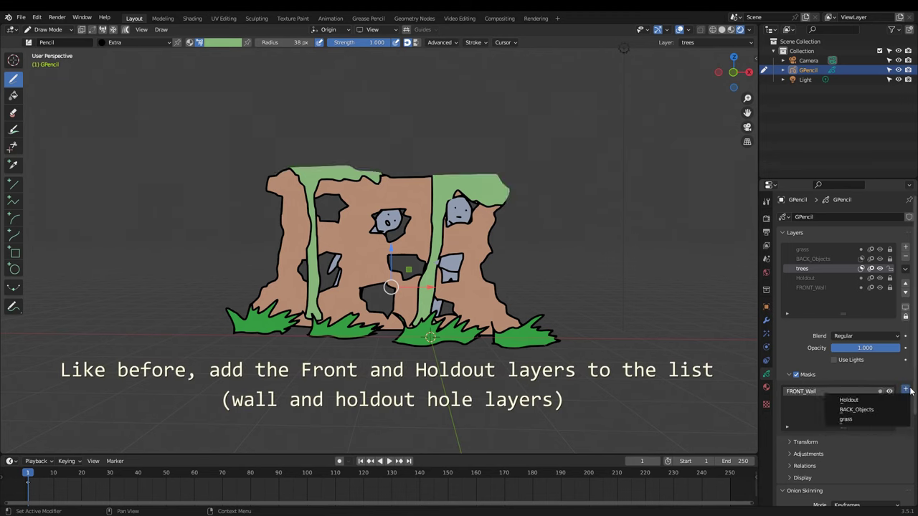
{"action": "left_click", "coordinate": [874, 403]}
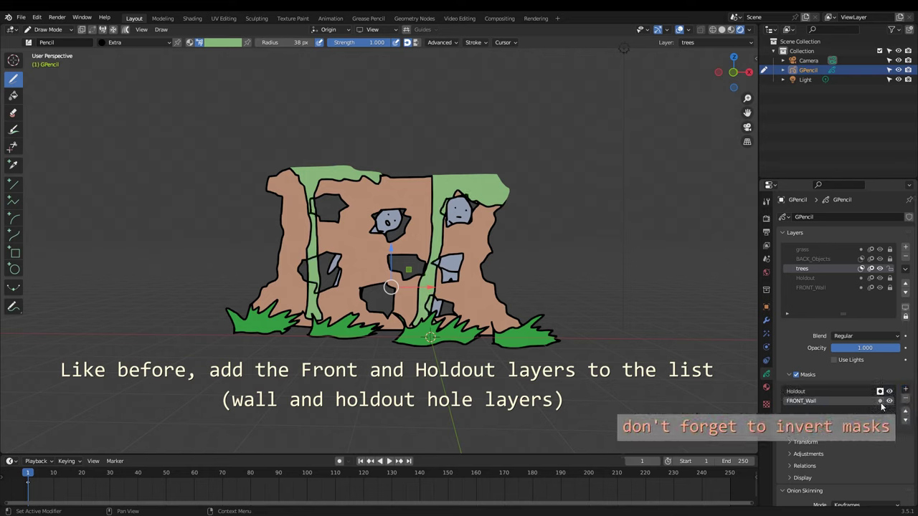
{"action": "left_click", "coordinate": [881, 402]}
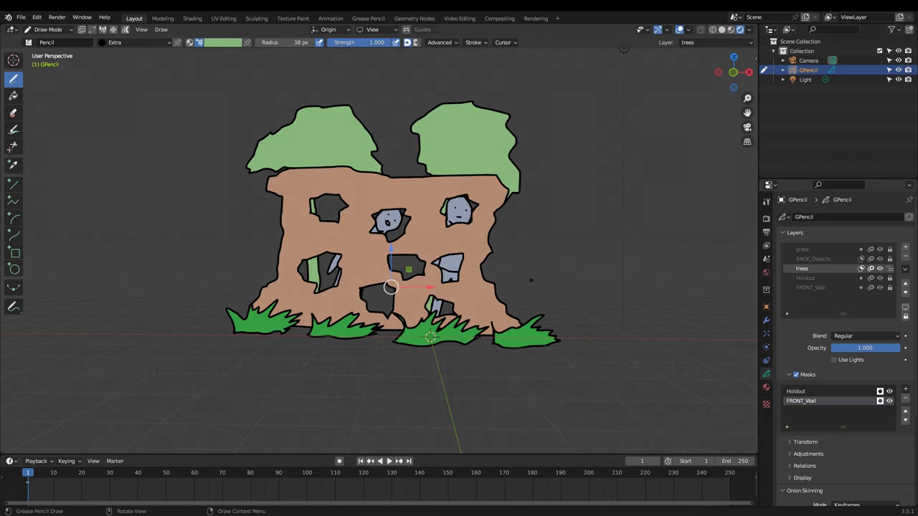
- In Edit Mode, push the tree strokes back behind the wall and slightly left, then return to Draw Mode
{"action": "middle_click_drag", "start_coordinate": [551, 288], "coordinate": [530, 279]}
{"action": "key", "text": "Tab"}
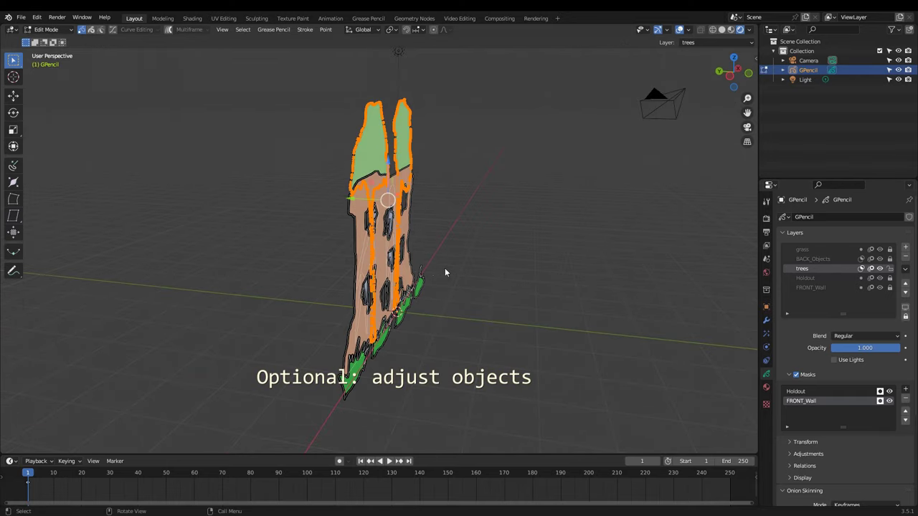
{"action": "key", "text": "g"}
{"action": "left_click", "coordinate": [473, 231]}
{"action": "middle_click_drag", "start_coordinate": [474, 231], "coordinate": [430, 208]}
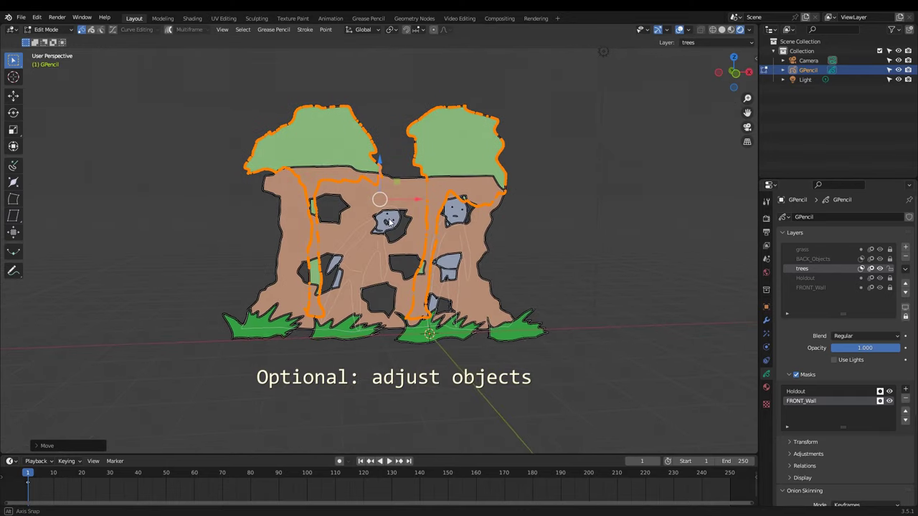
{"action": "key", "text": "g"}
{"action": "left_click", "coordinate": [397, 200]}
{"action": "mouse_move", "coordinate": [372, 215]}
{"action": "middle_mouse_down"}
{"action": "mouse_move", "coordinate": [458, 215]}
{"action": "mouse_move", "coordinate": [373, 215]}
{"action": "middle_mouse_up"}
{"action": "key", "text": "Tab"}
{"action": "mouse_move", "coordinate": [582, 249]}
{"action": "middle_mouse_down"}
{"action": "mouse_move", "coordinate": [537, 248]}
{"action": "mouse_move", "coordinate": [558, 257]}
{"action": "middle_mouse_up"}
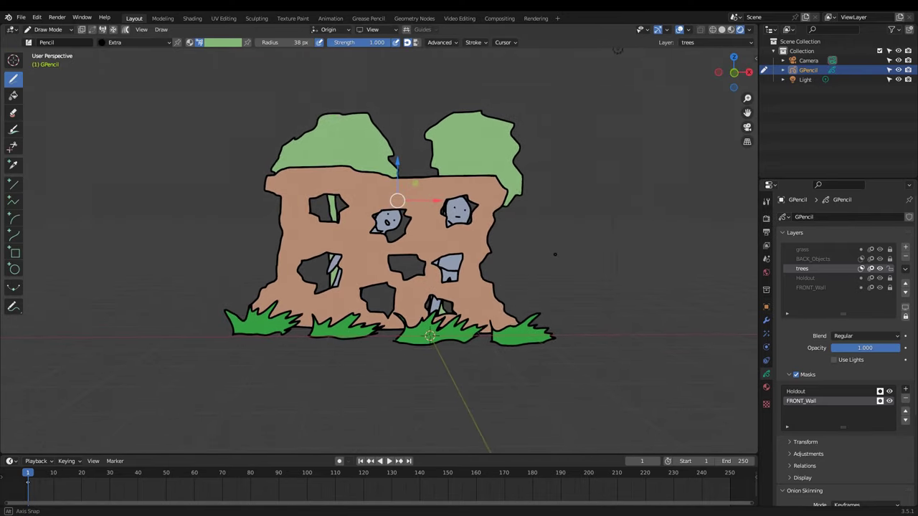